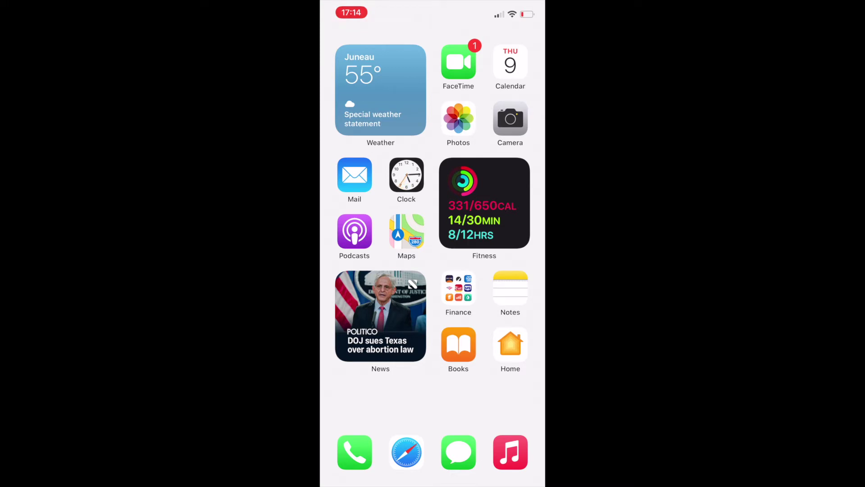
Step: Launch Settings from the App Library and go to the Battery page
drag(507, 270, 351, 270)
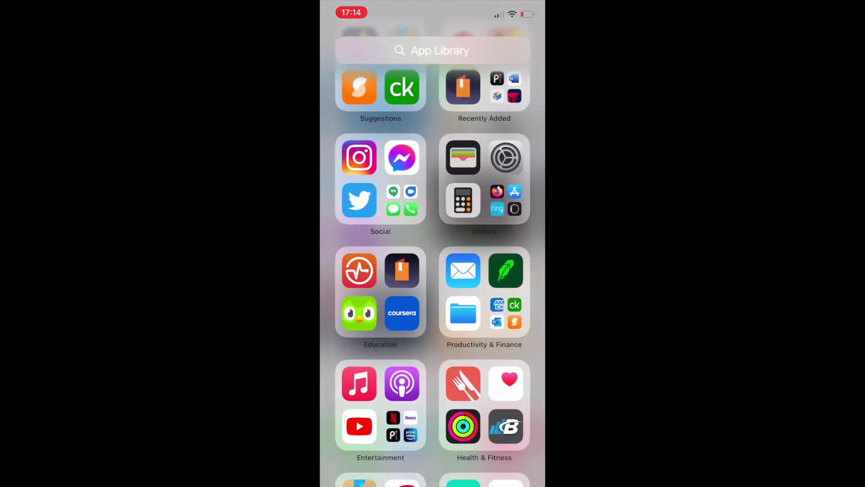
click(506, 157)
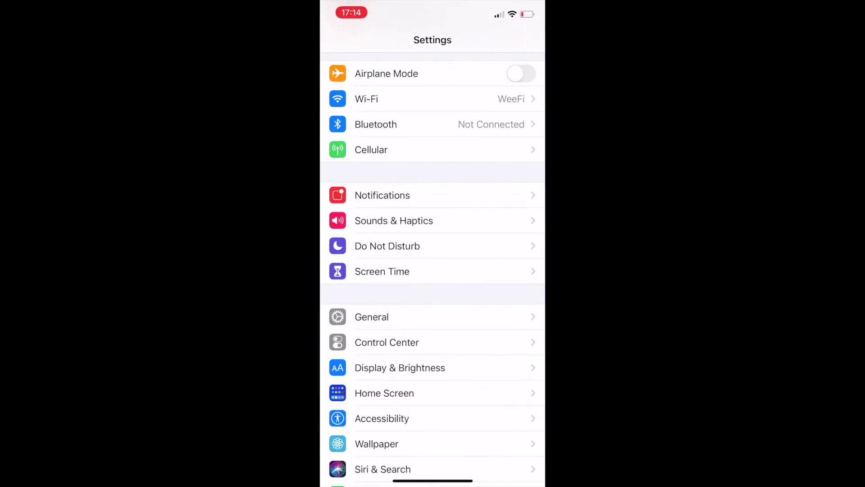
scroll(433, 270, down, 3)
scroll(433, 271, down, 4)
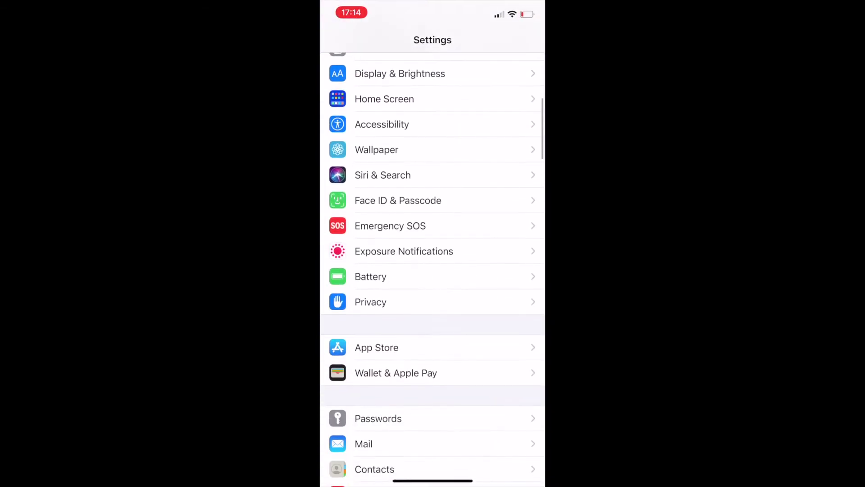
click(370, 274)
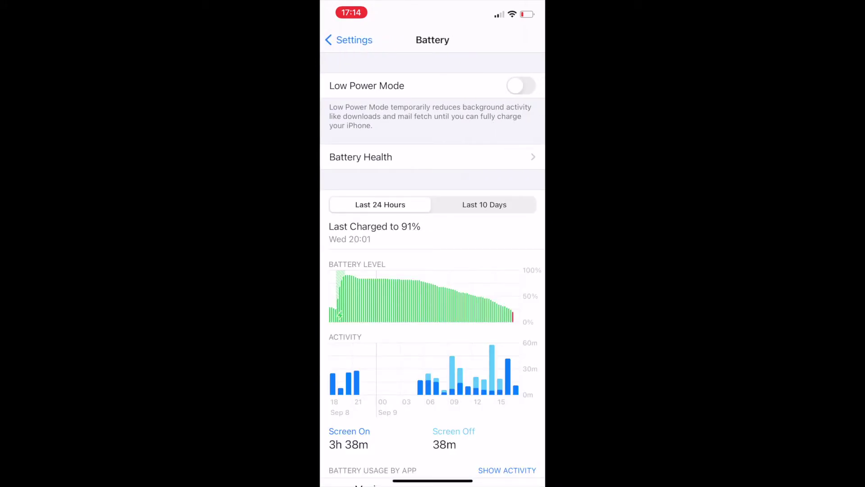
click(520, 86)
click(393, 284)
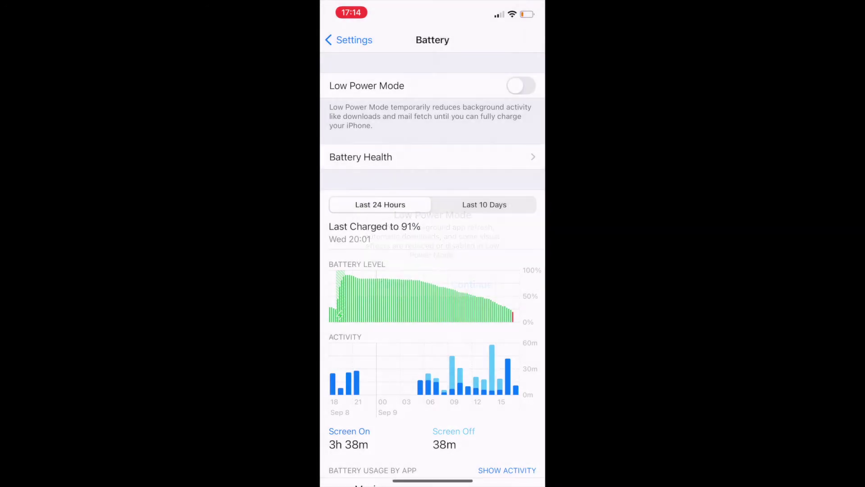
click(520, 86)
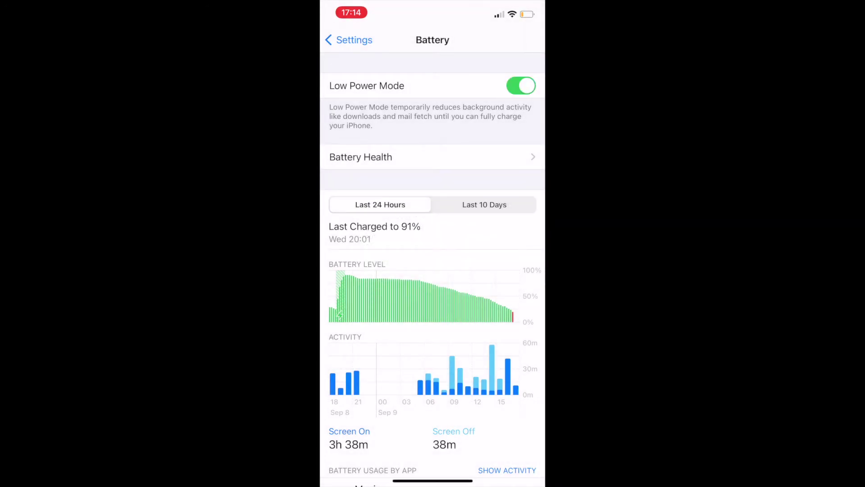
click(520, 85)
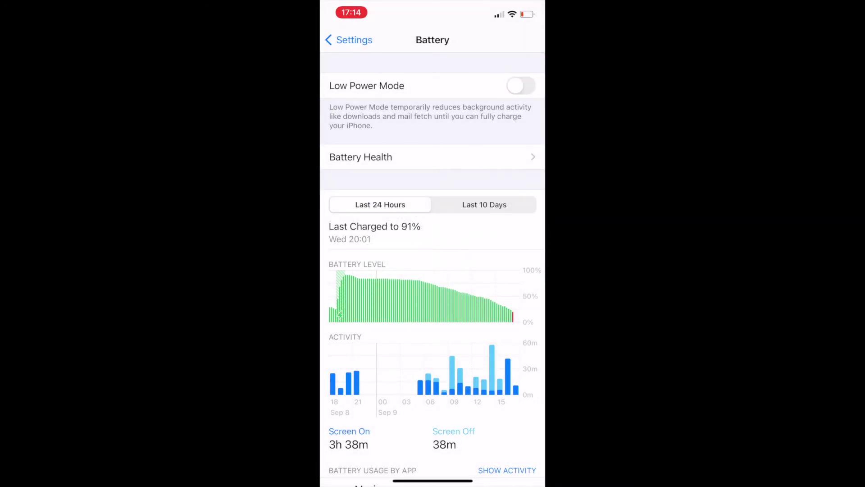
scroll(433, 270, down, 3)
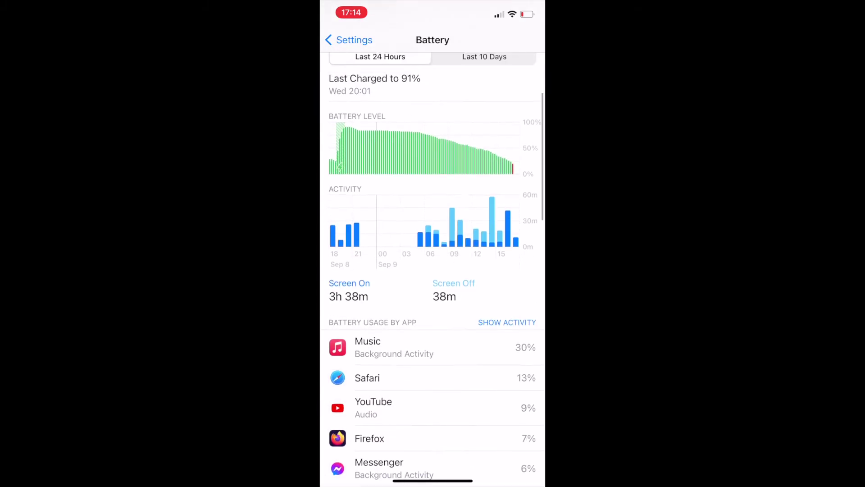
scroll(432, 270, down, 3)
scroll(433, 270, down, 1)
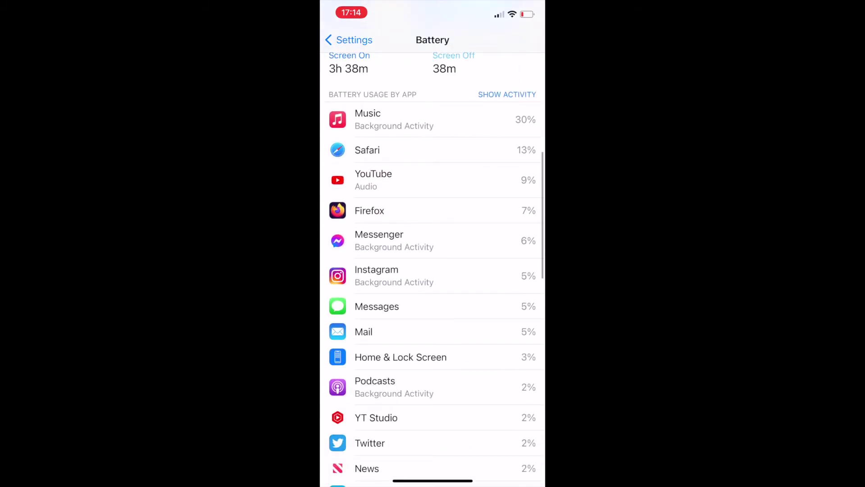
scroll(433, 271, down, 1)
scroll(432, 271, down, 1)
scroll(433, 271, down, 3)
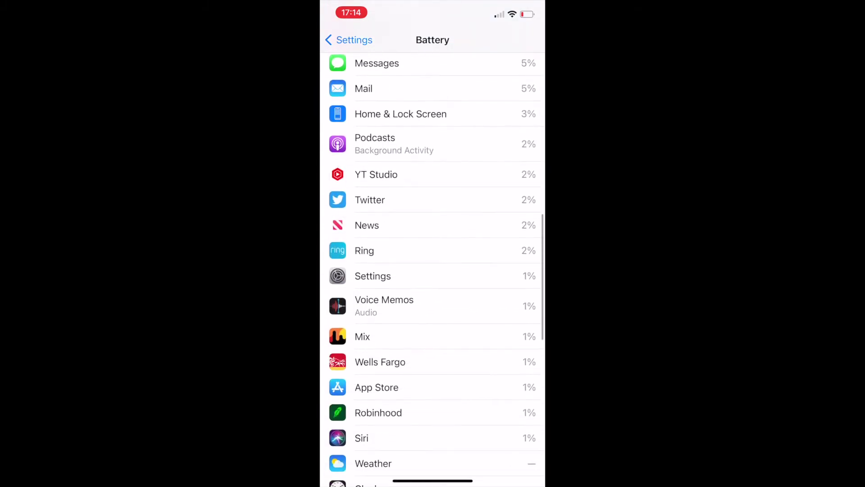
scroll(432, 271, down, 2)
scroll(433, 270, up, 5)
scroll(432, 270, up, 3)
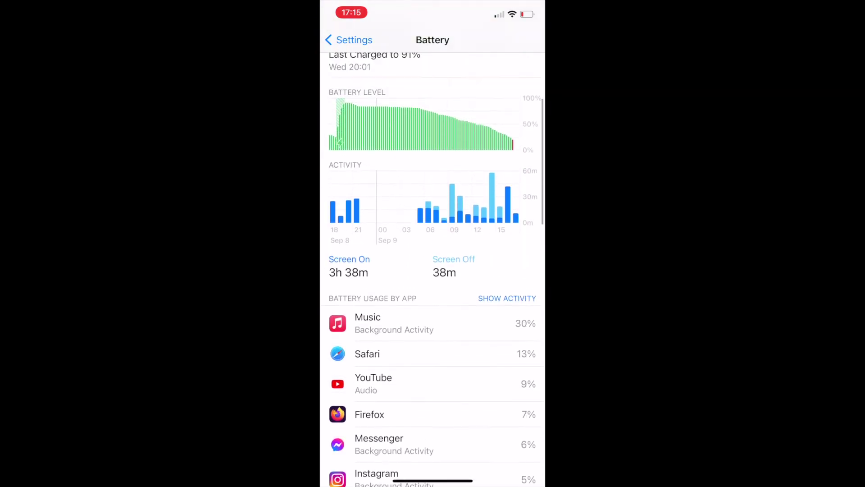
scroll(433, 271, up, 3)
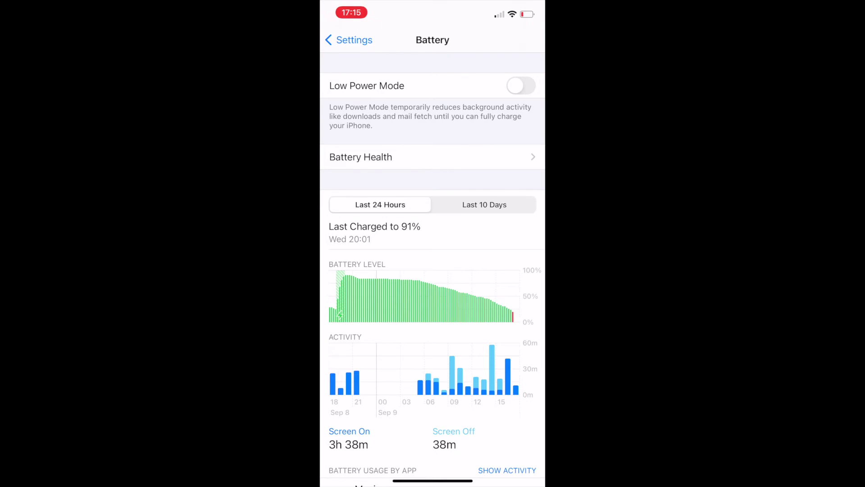
click(433, 156)
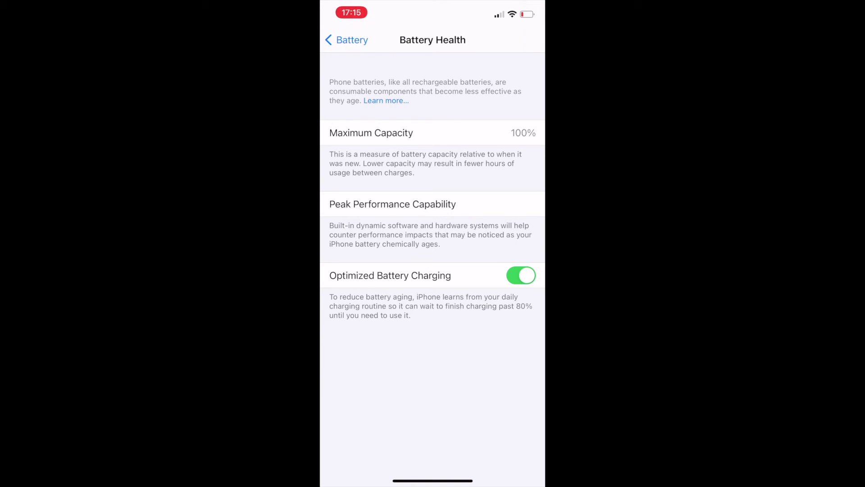
click(346, 40)
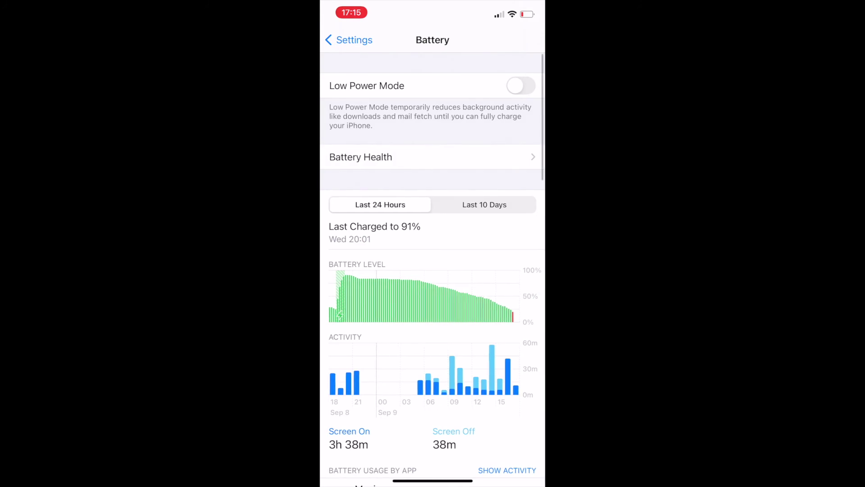
Step: Leave the Battery page via the Settings back button
click(352, 39)
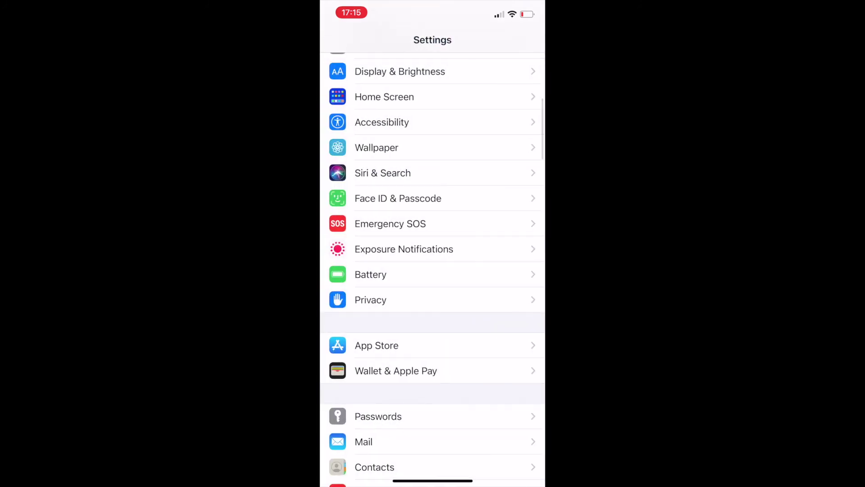